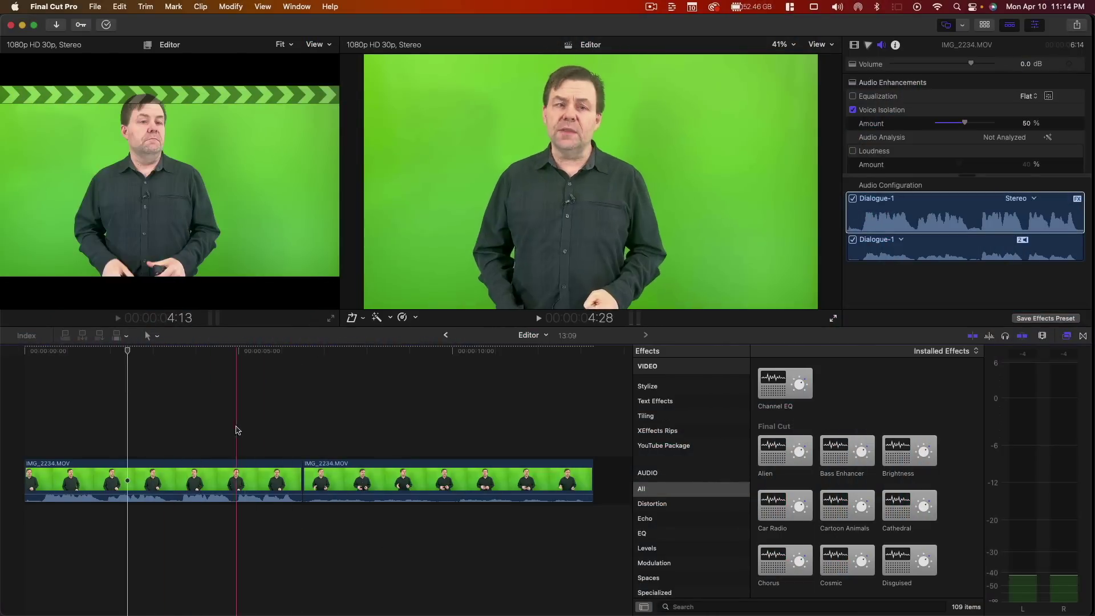
# Play from the first clip into the quieter second clip to compare their levels
pyautogui.click(177, 432)
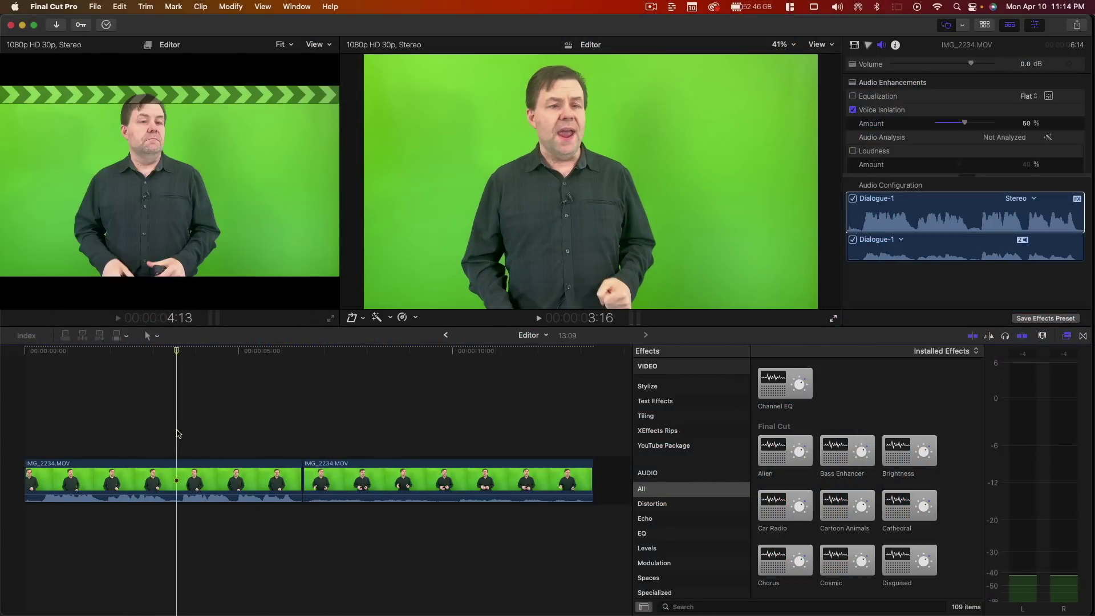
pyautogui.press('space')
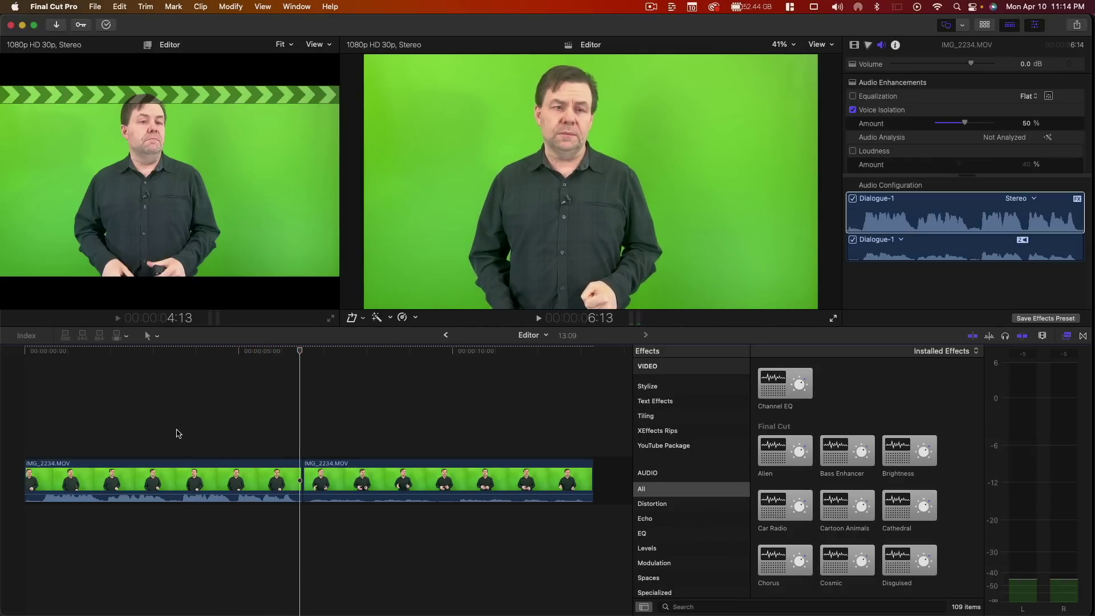
pyautogui.press('space')
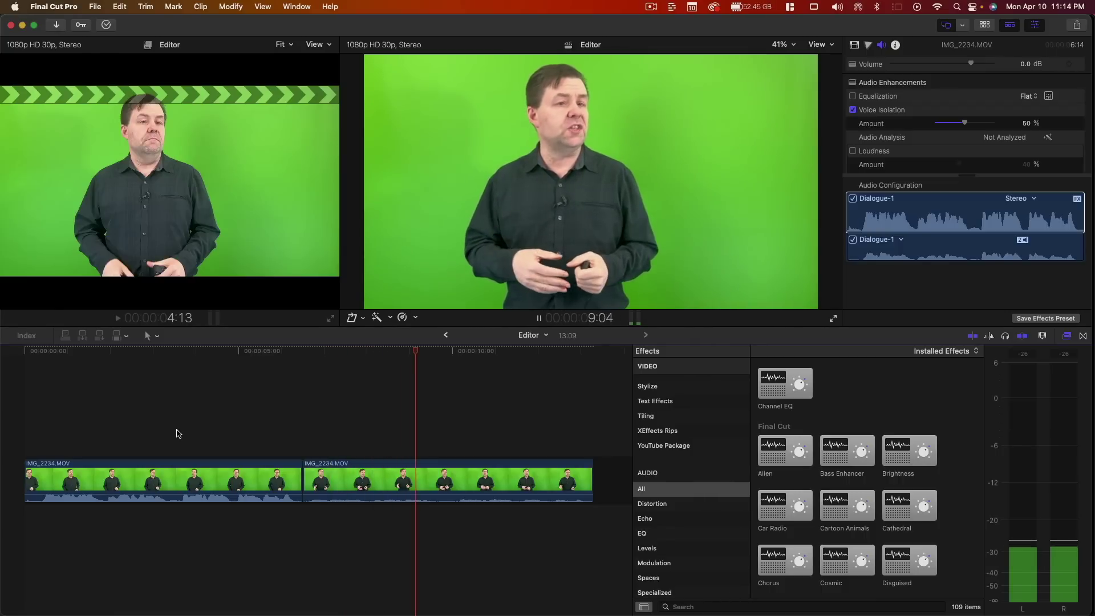
pyautogui.press('space')
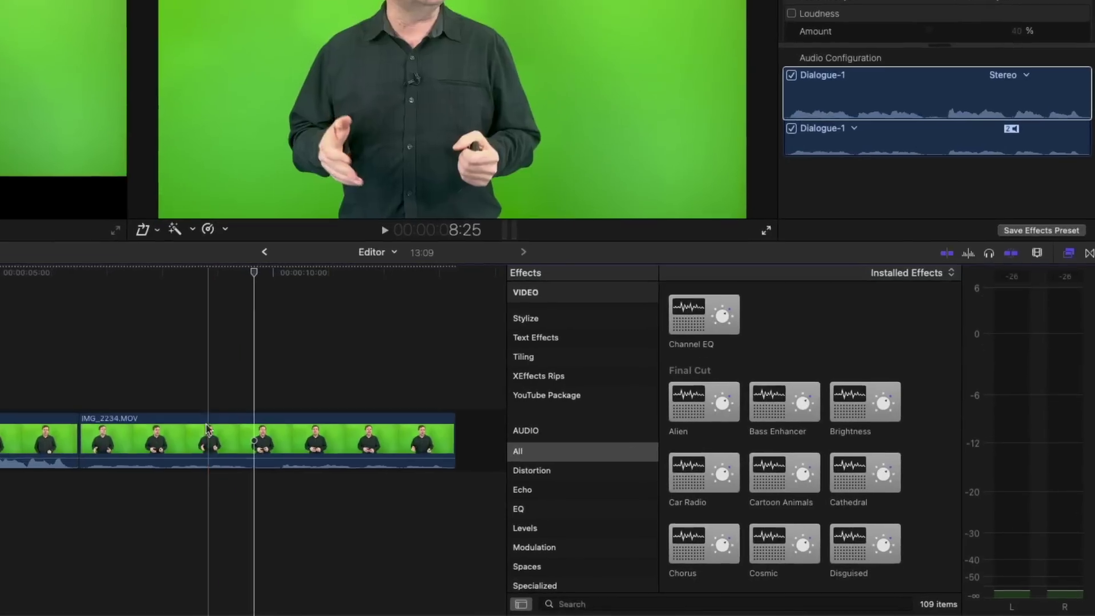
# Raise the second clip's volume to about +12 dB and play it against the loud clip
pyautogui.click(192, 458)
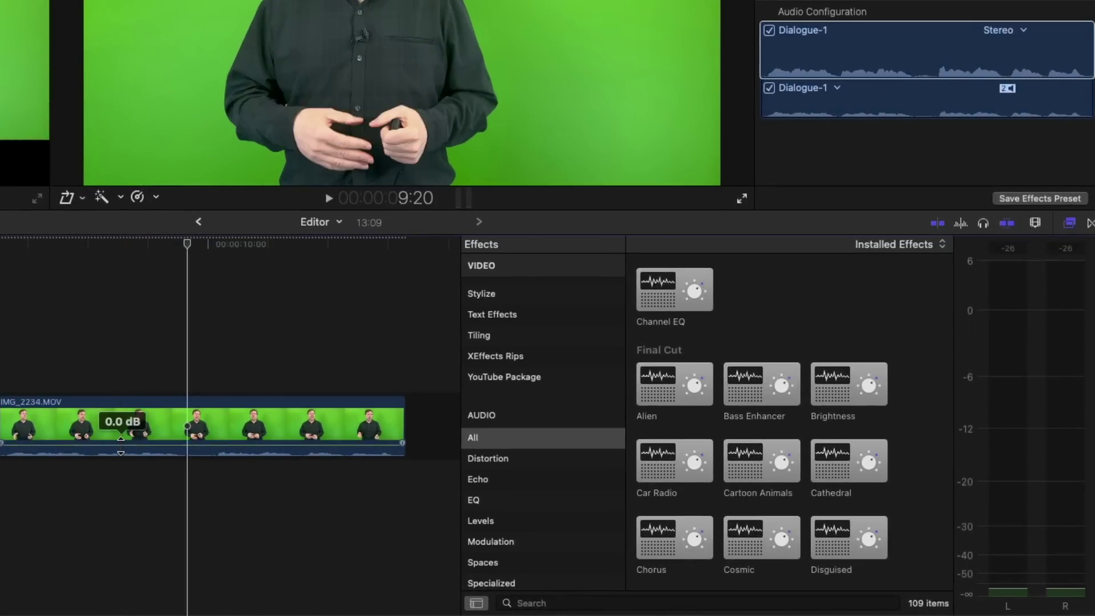
pyautogui.moveTo(121, 442); pyautogui.dragTo(121, 433)
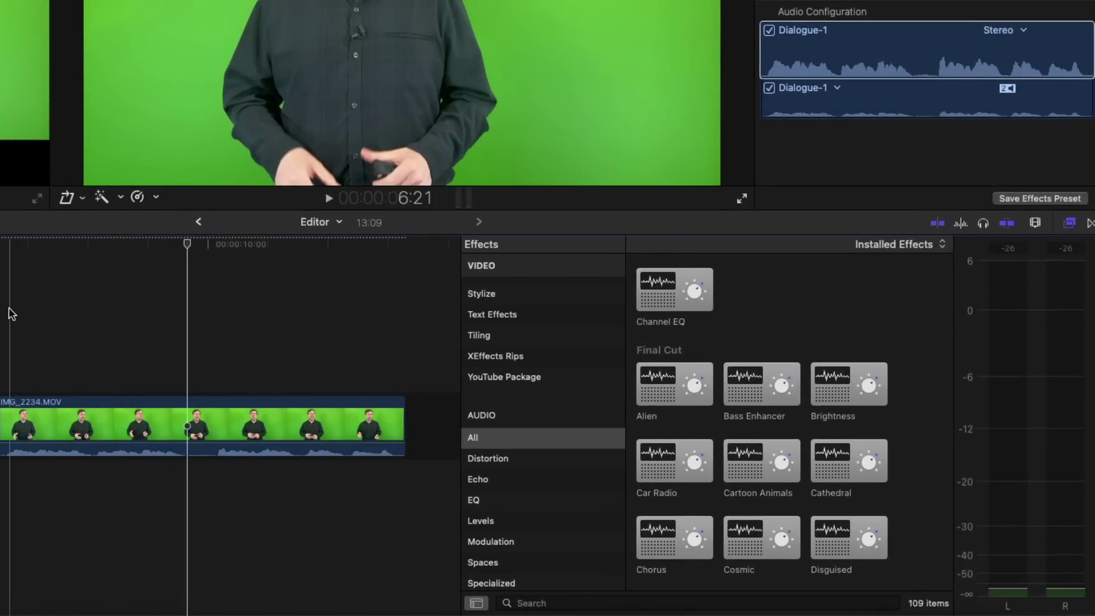
pyautogui.press('space')
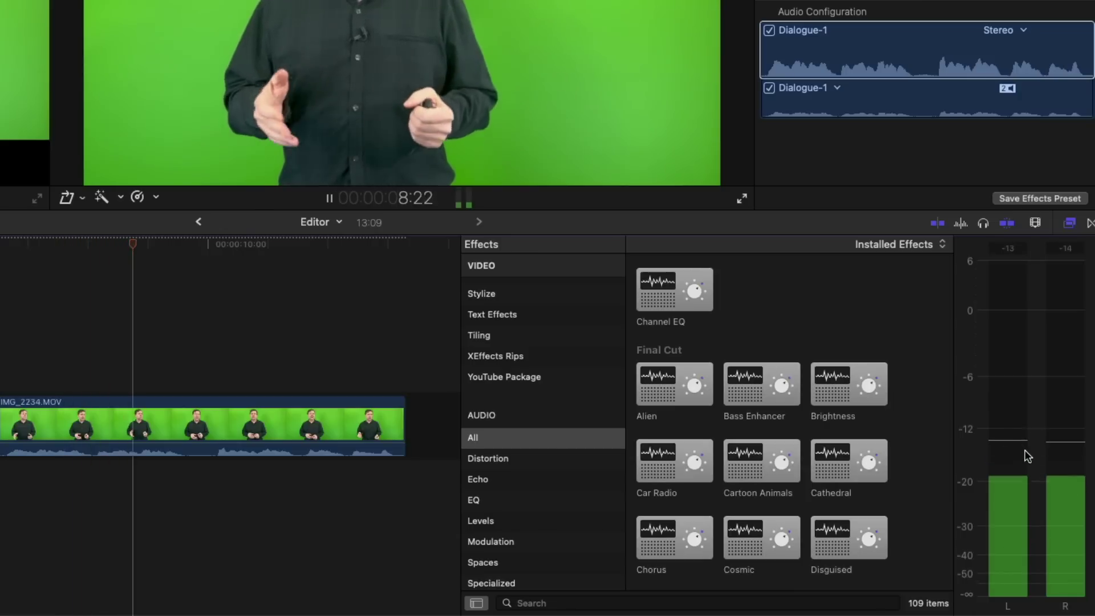
pyautogui.press('space')
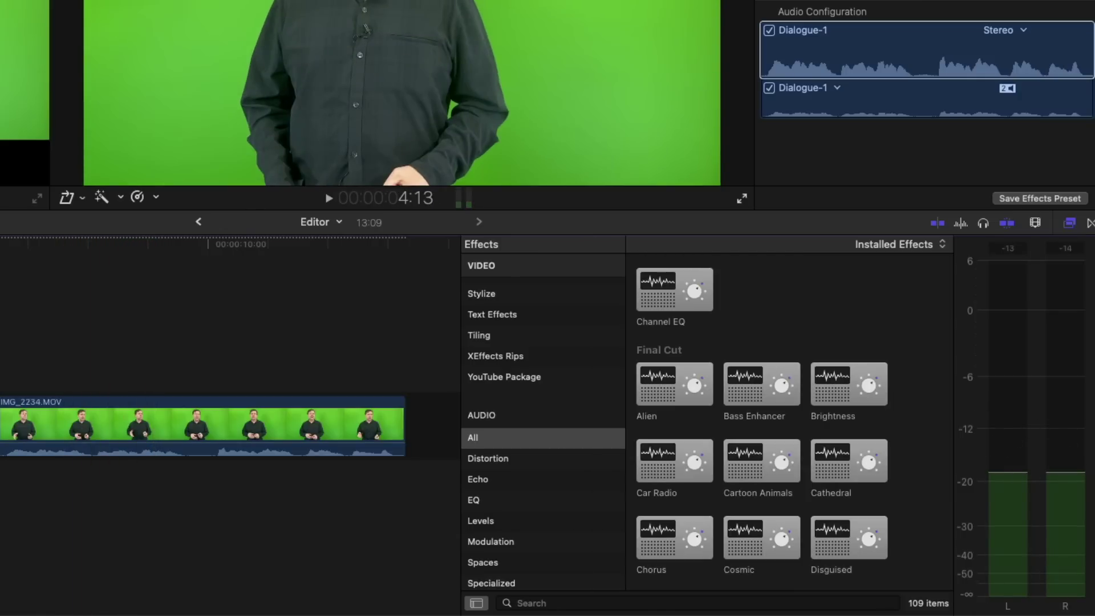
pyautogui.press('space')
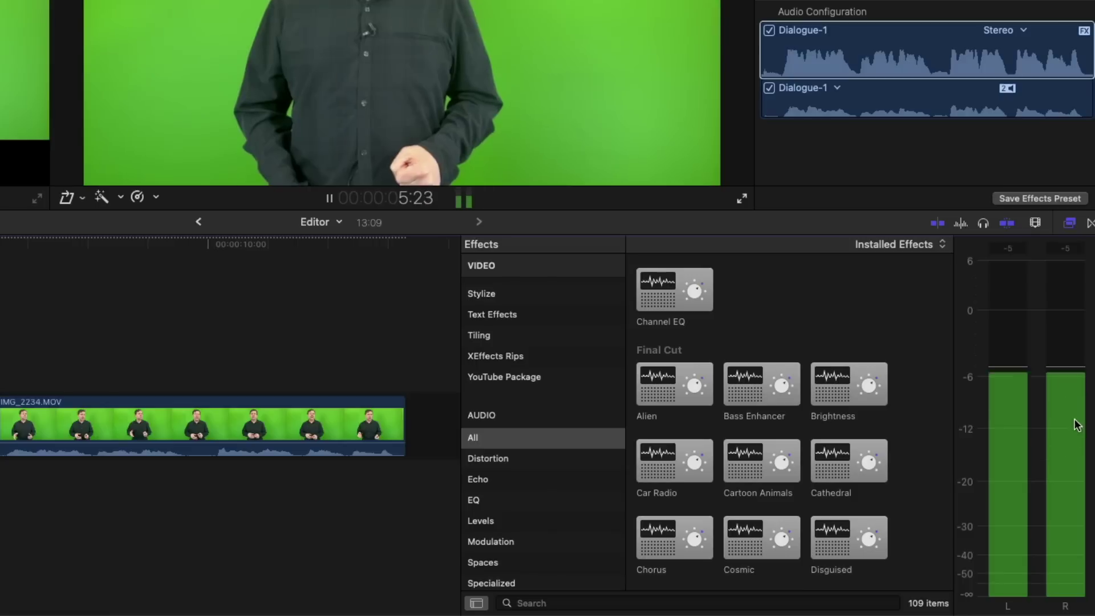
pyautogui.press('space')
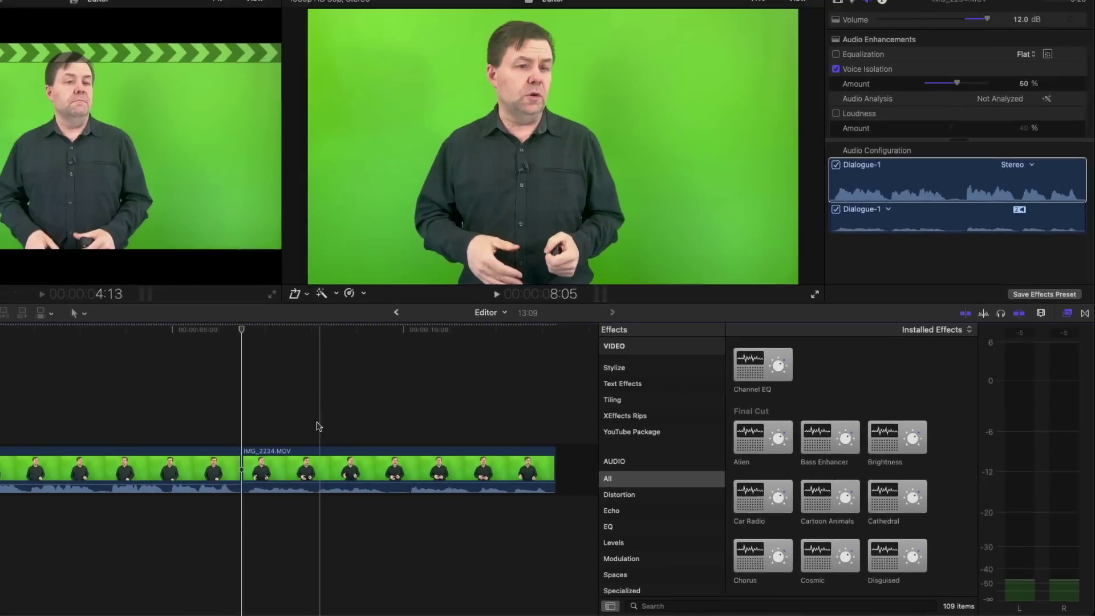
# Select the second IMG_2234.MOV clip in the timeline
pyautogui.click(313, 478)
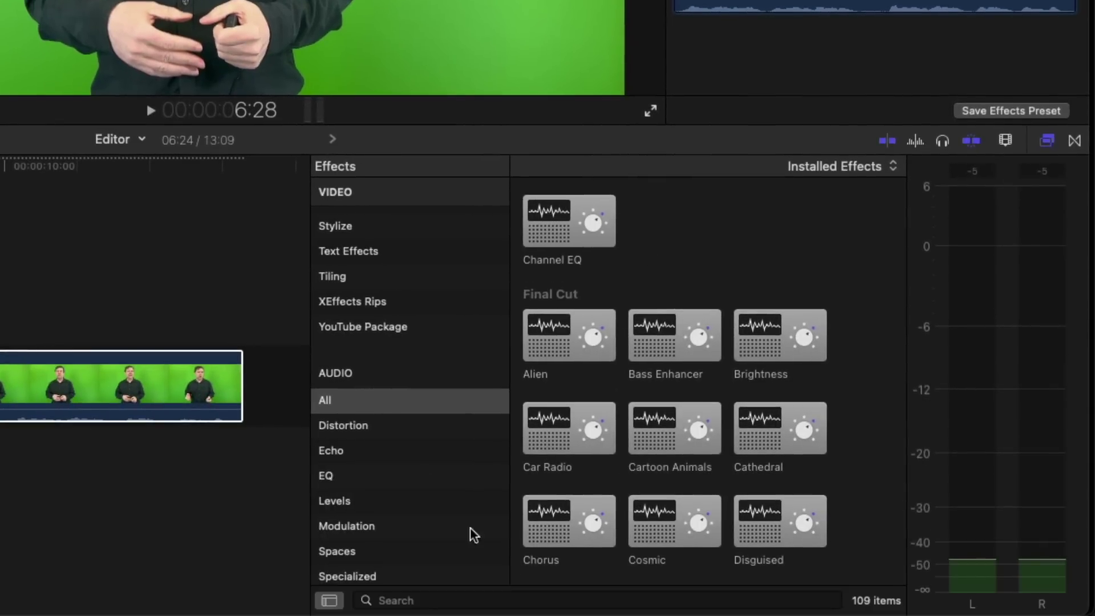
# Search the audio effects for Limiter and drop it onto the second IMG_2234.MOV clip
pyautogui.click(441, 602)
pyautogui.write('Limi')
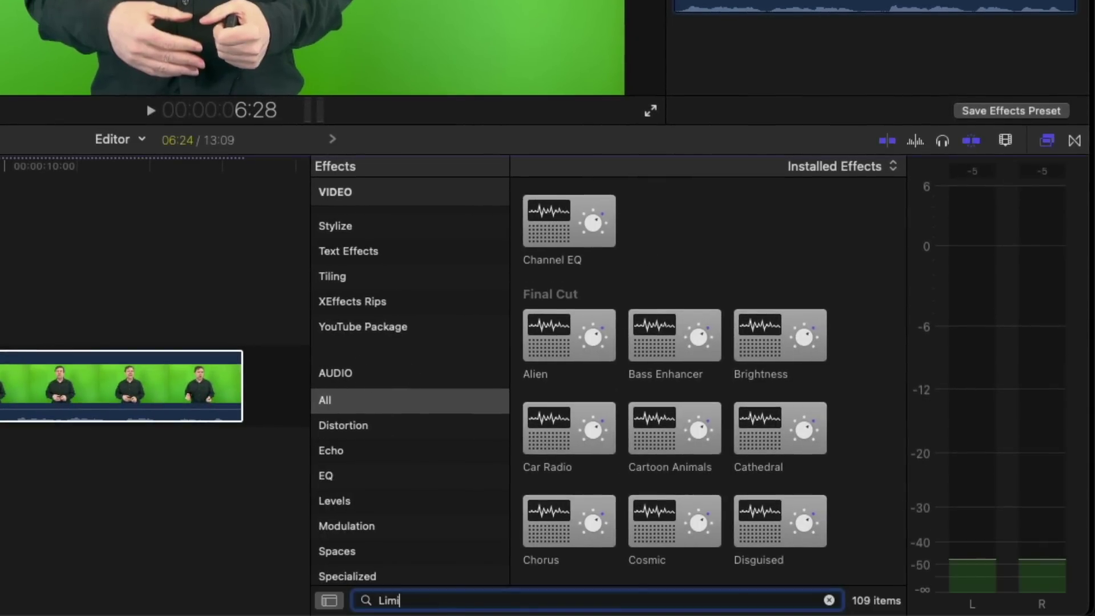
pyautogui.write('ter')
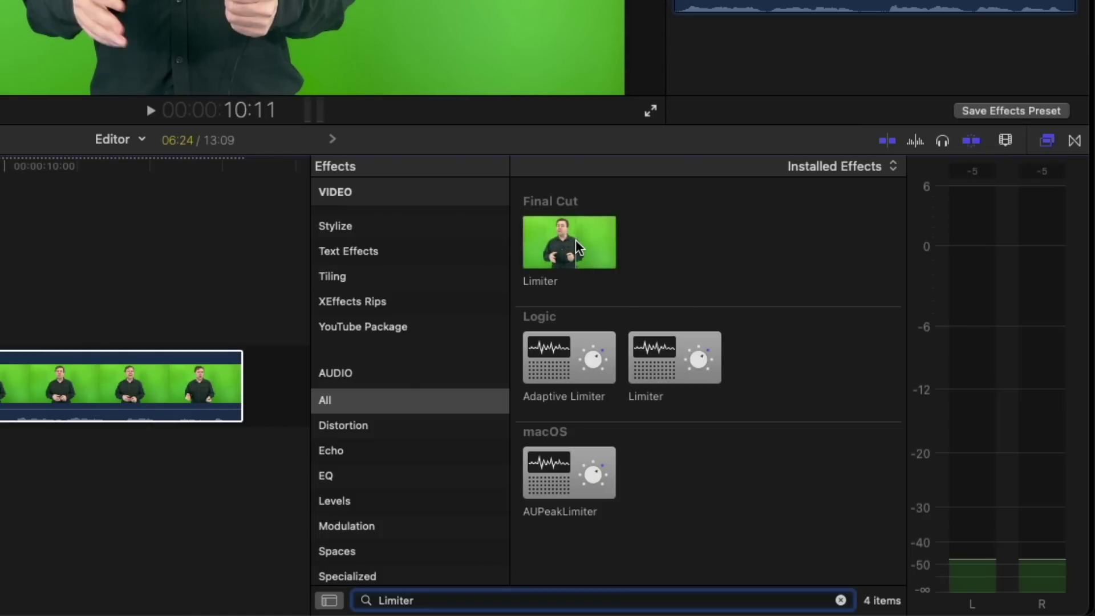
pyautogui.moveTo(574, 239); pyautogui.dragTo(0, 340)
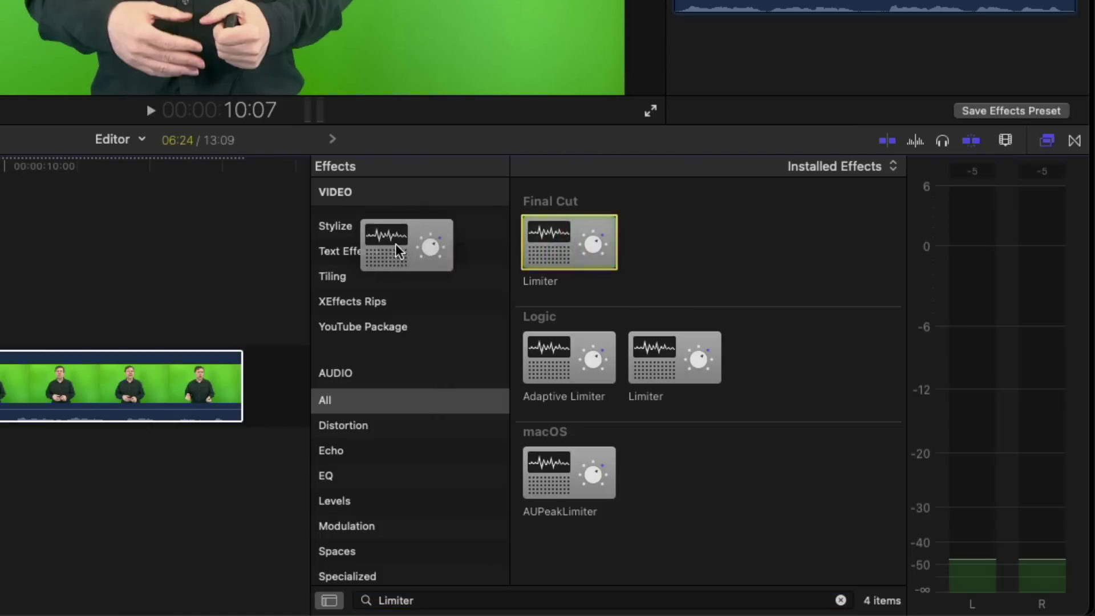
pyautogui.moveTo(441, 451); pyautogui.dragTo(438, 477)
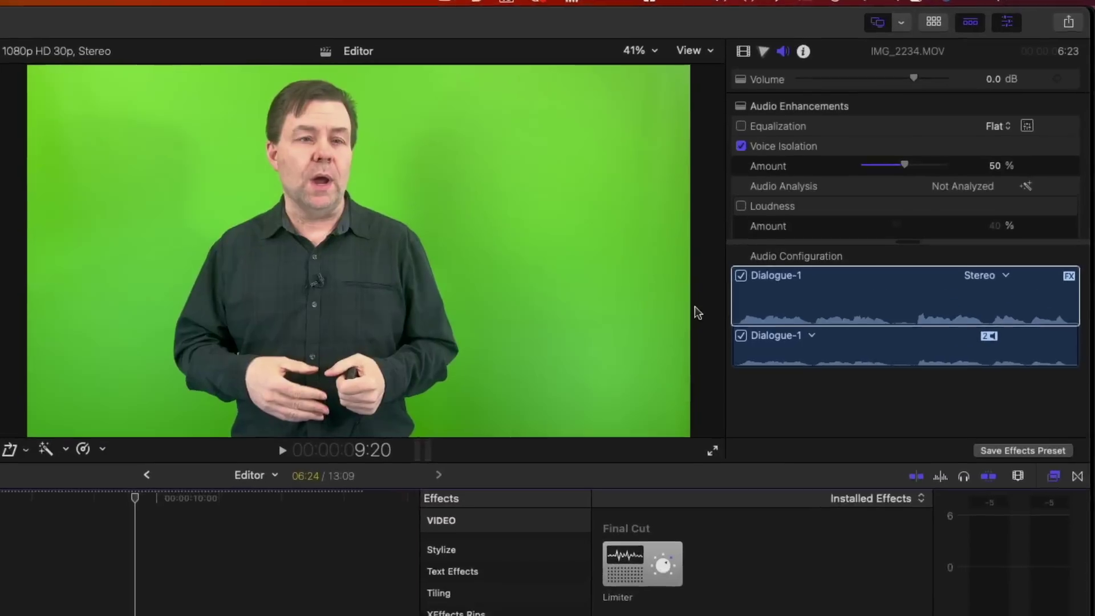
pyautogui.scroll(-5, 893, 152)
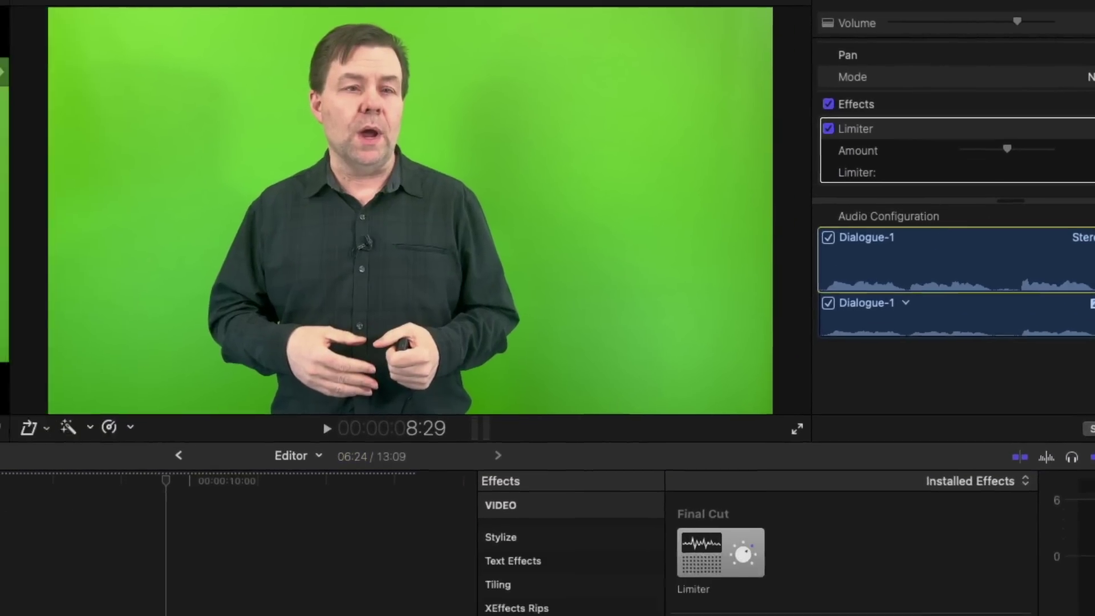
# In the Limiter settings window, set Gain to +20.0 dB and Release to 250 ms
pyautogui.click(1002, 237)
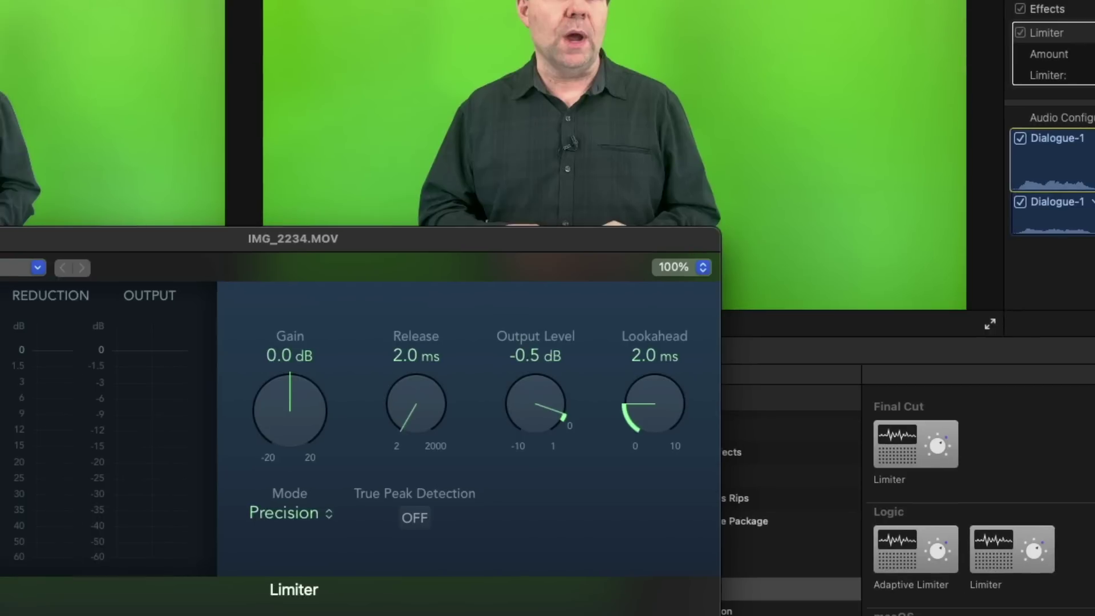
pyautogui.moveTo(435, 238); pyautogui.dragTo(643, 179)
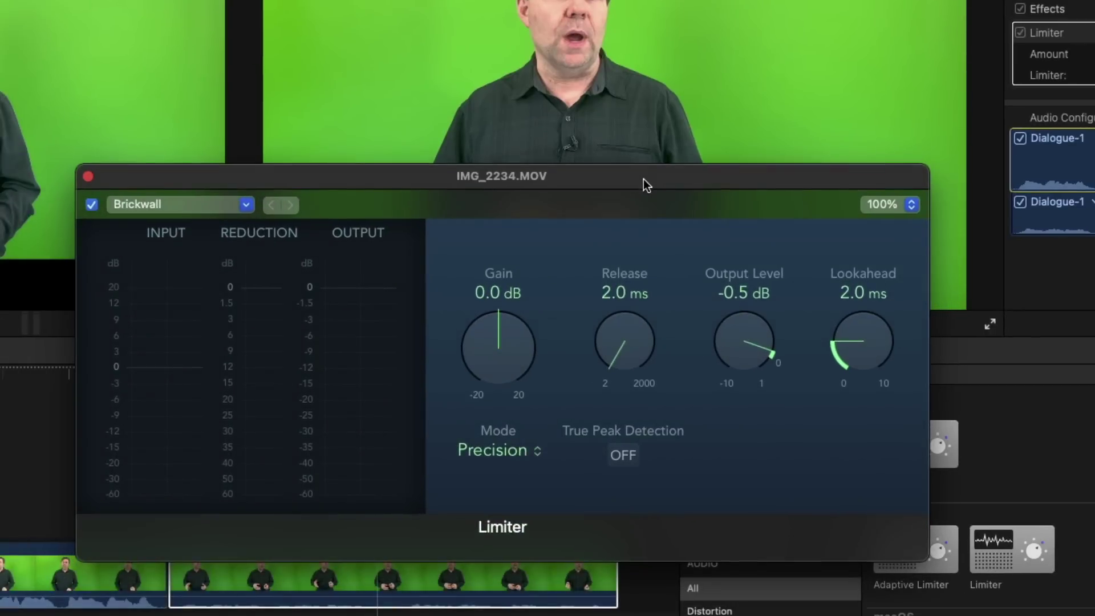
pyautogui.moveTo(488, 171); pyautogui.dragTo(510, 75)
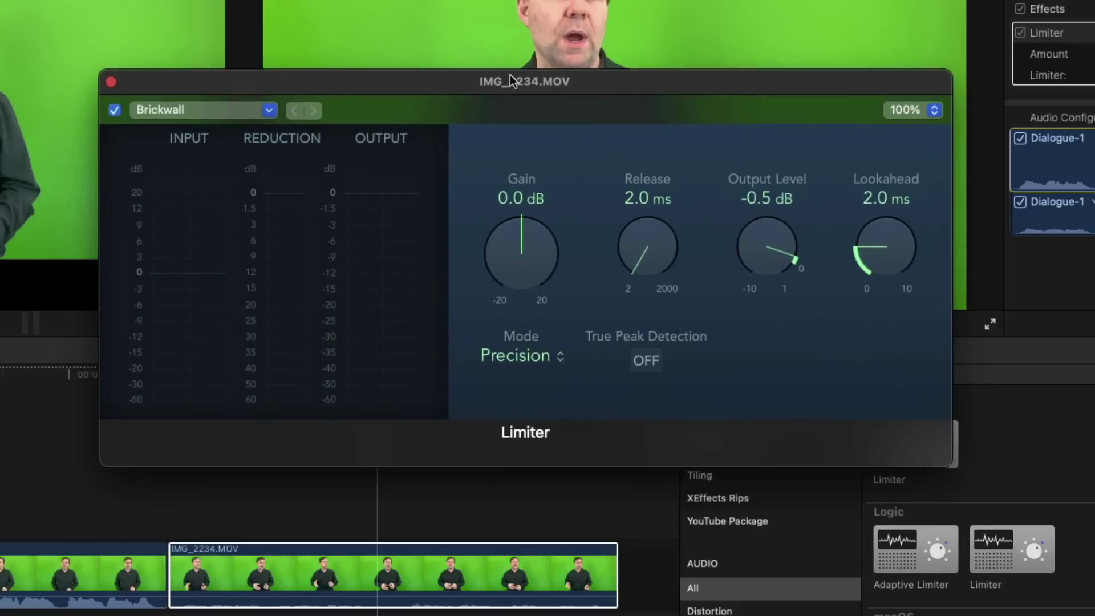
pyautogui.moveTo(552, 252); pyautogui.dragTo(560, 27)
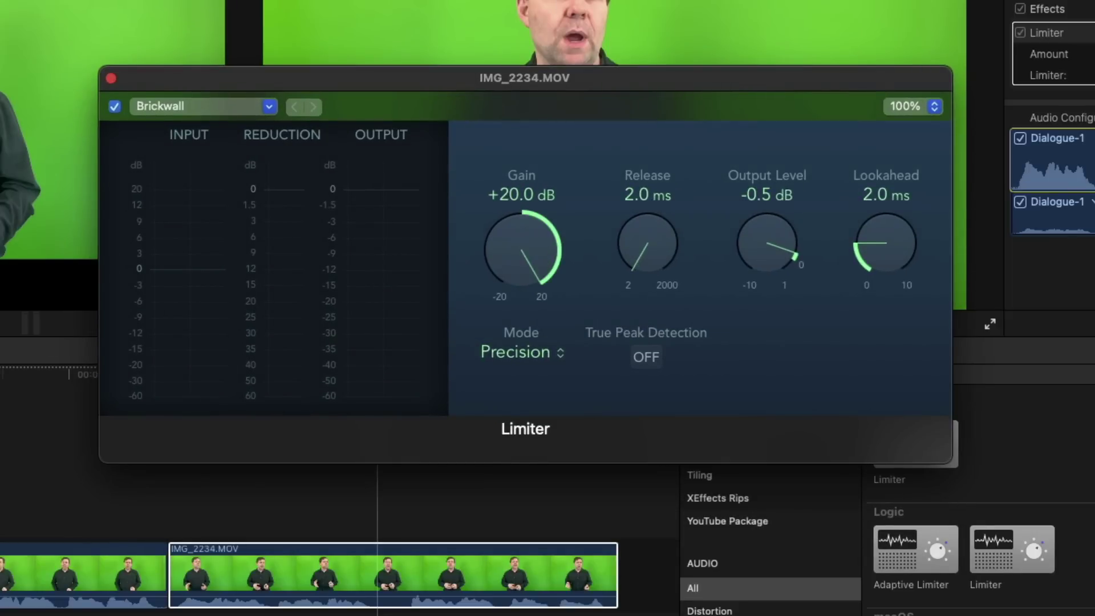
pyautogui.click(382, 553)
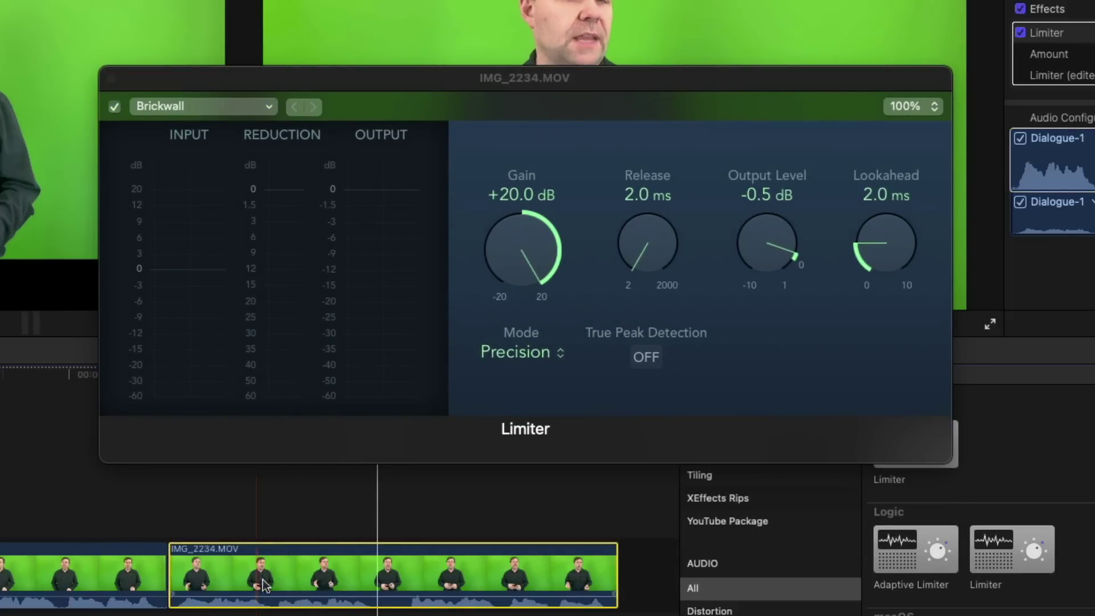
pyautogui.moveTo(398, 596)
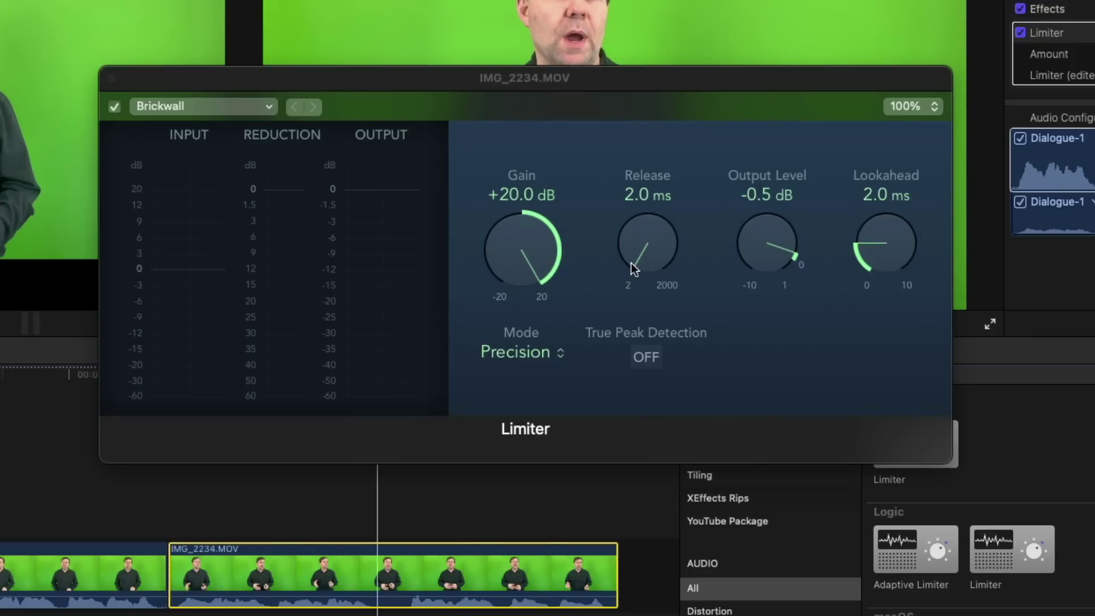
pyautogui.moveTo(631, 262); pyautogui.dragTo(683, 77)
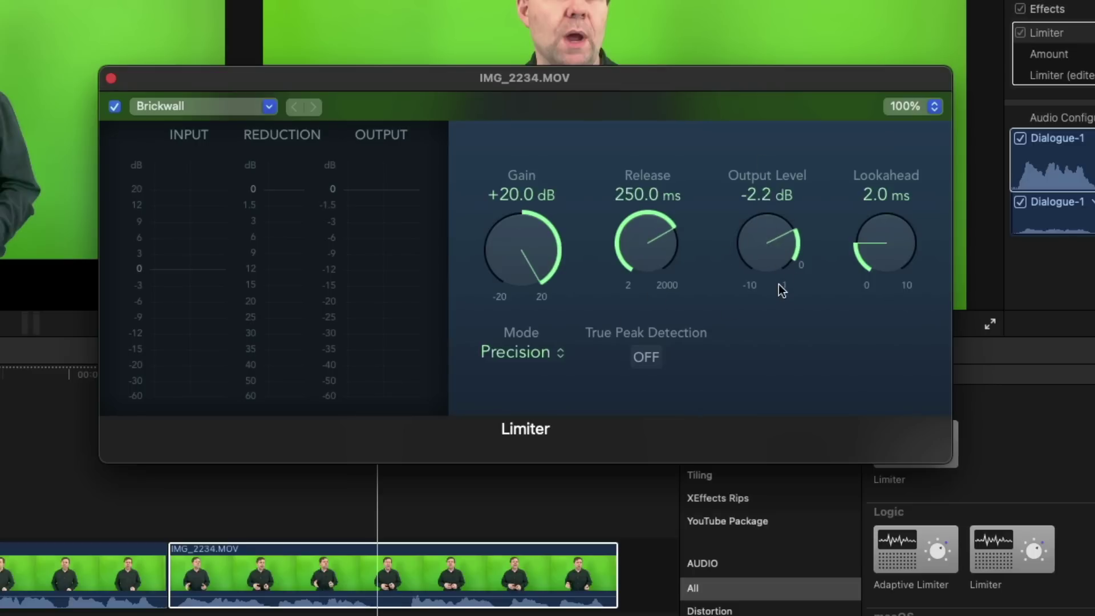
# Set the Limiter Output Level to -3.0 dB, switch Mode to Legacy, and close its window
pyautogui.moveTo(782, 327); pyautogui.dragTo(786, 357)
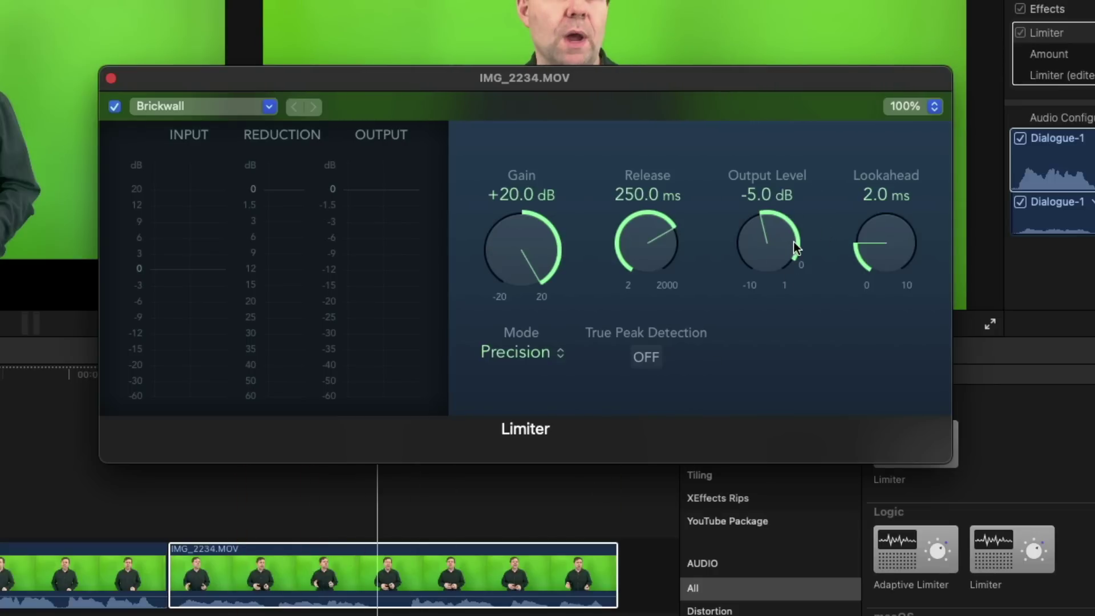
pyautogui.moveTo(793, 241); pyautogui.dragTo(802, 193)
pyautogui.moveTo(229, 593)
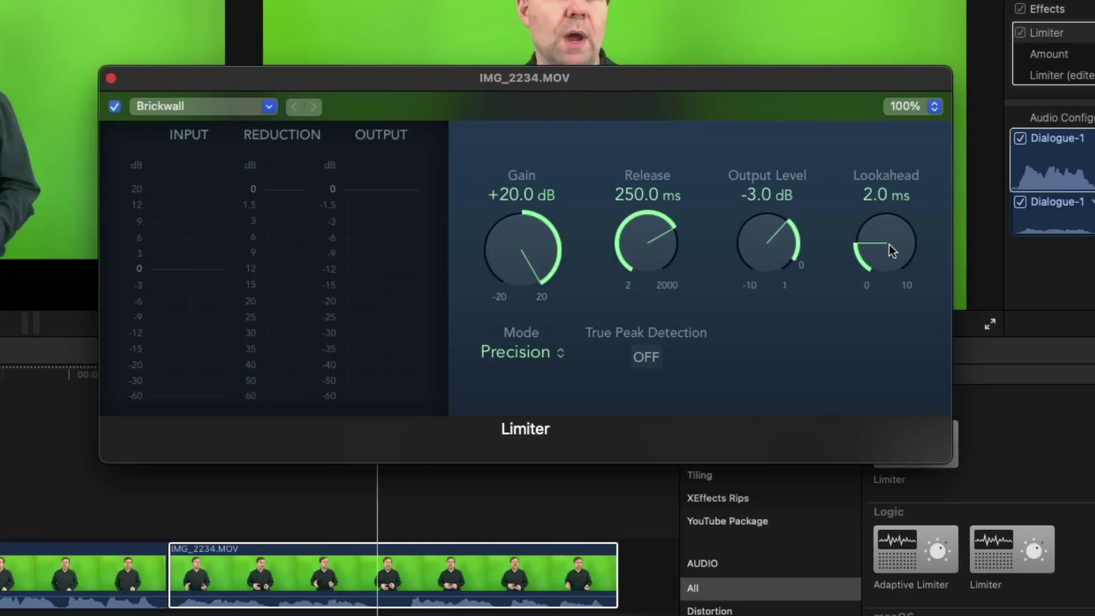
pyautogui.click(535, 350)
pyautogui.click(532, 343)
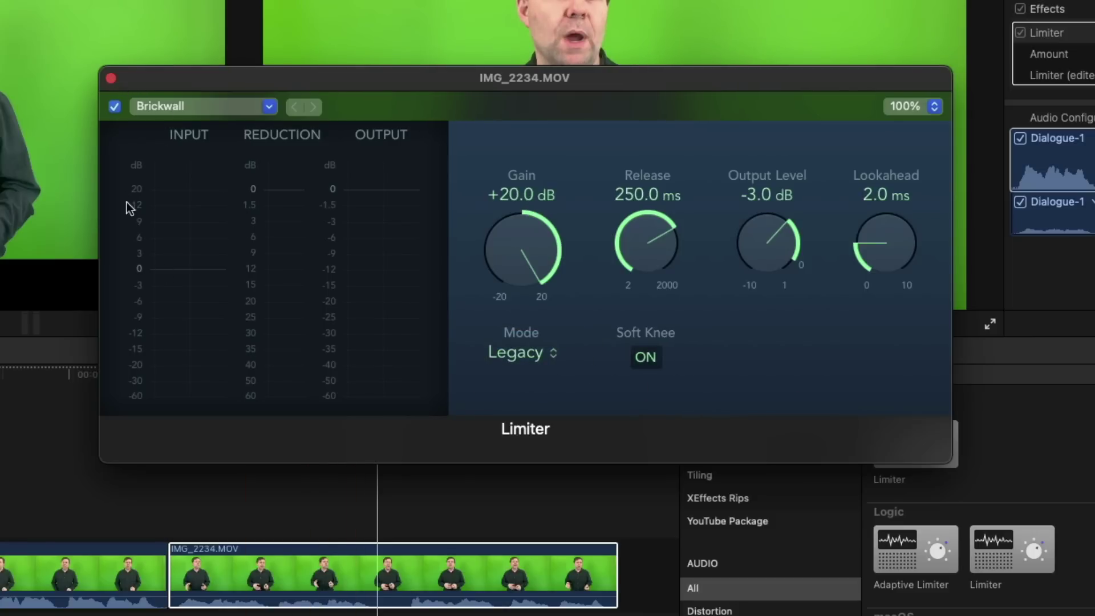
pyautogui.click(111, 79)
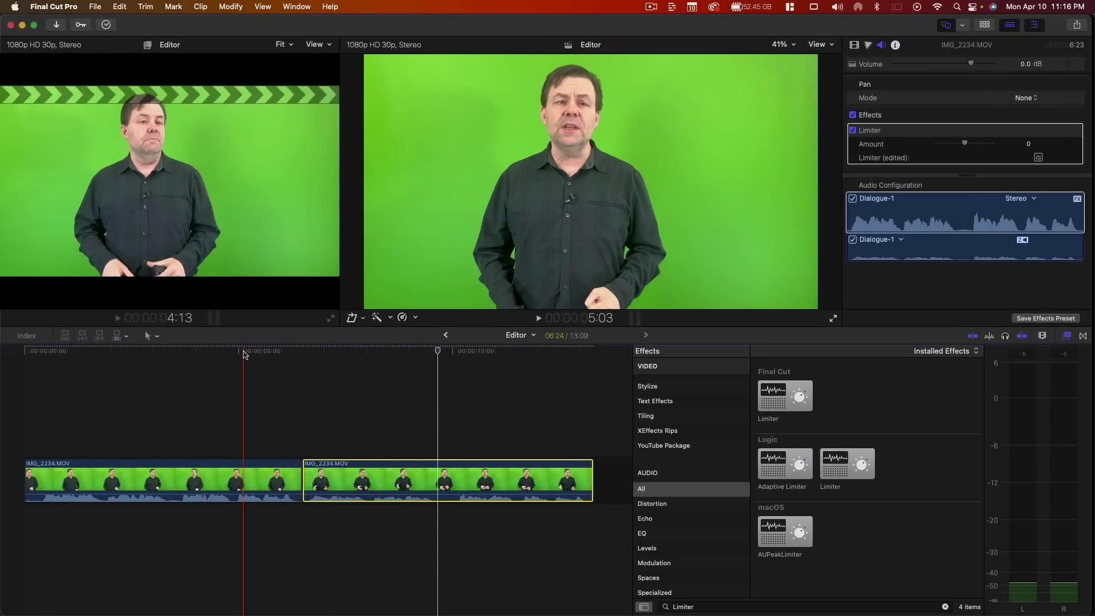
pyautogui.click(243, 351)
pyautogui.press('space')
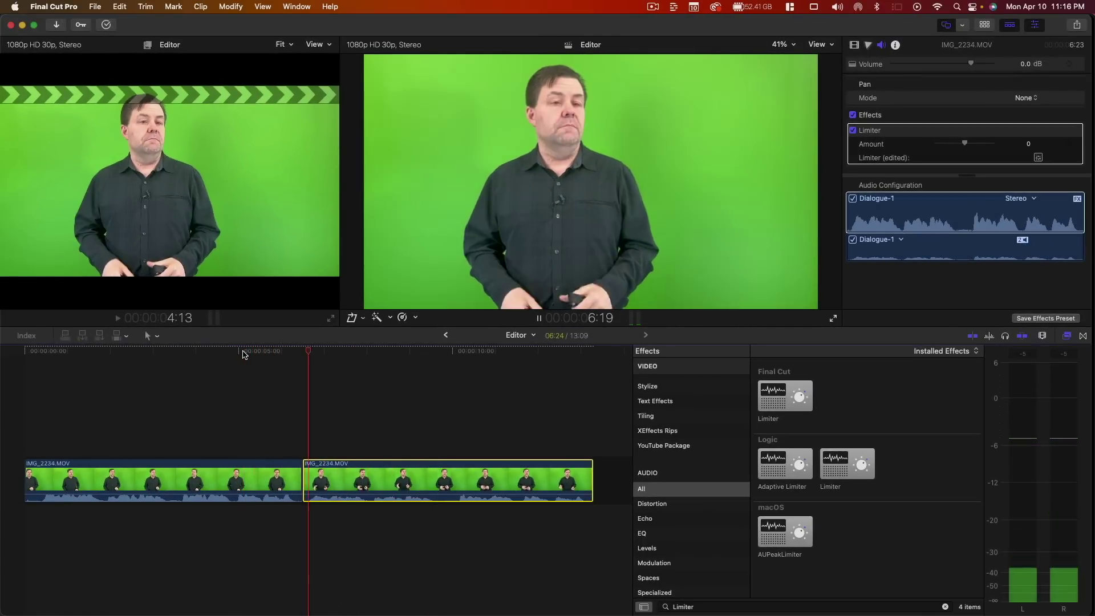
pyautogui.press('space')
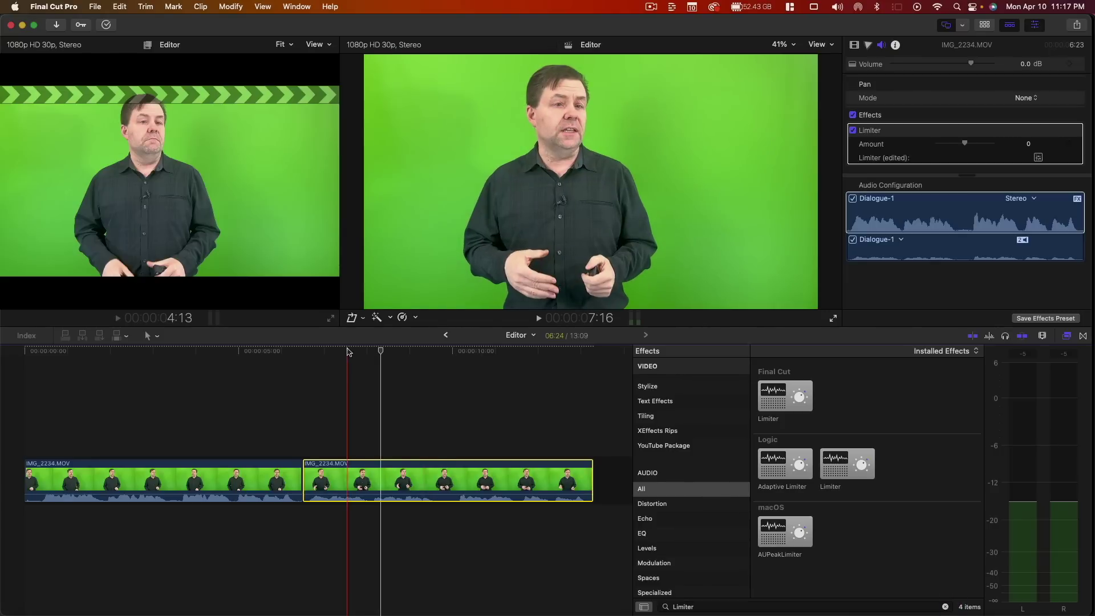
pyautogui.click(310, 351)
pyautogui.press('End')
pyautogui.hotkey('shift', '/')
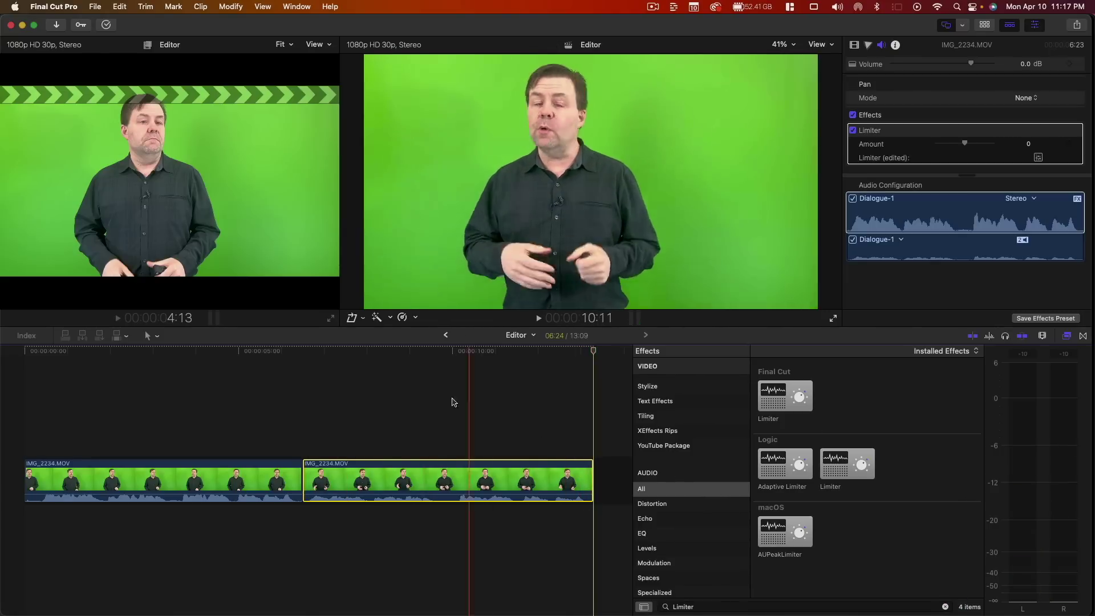
pyautogui.click(429, 402)
pyautogui.press('space')
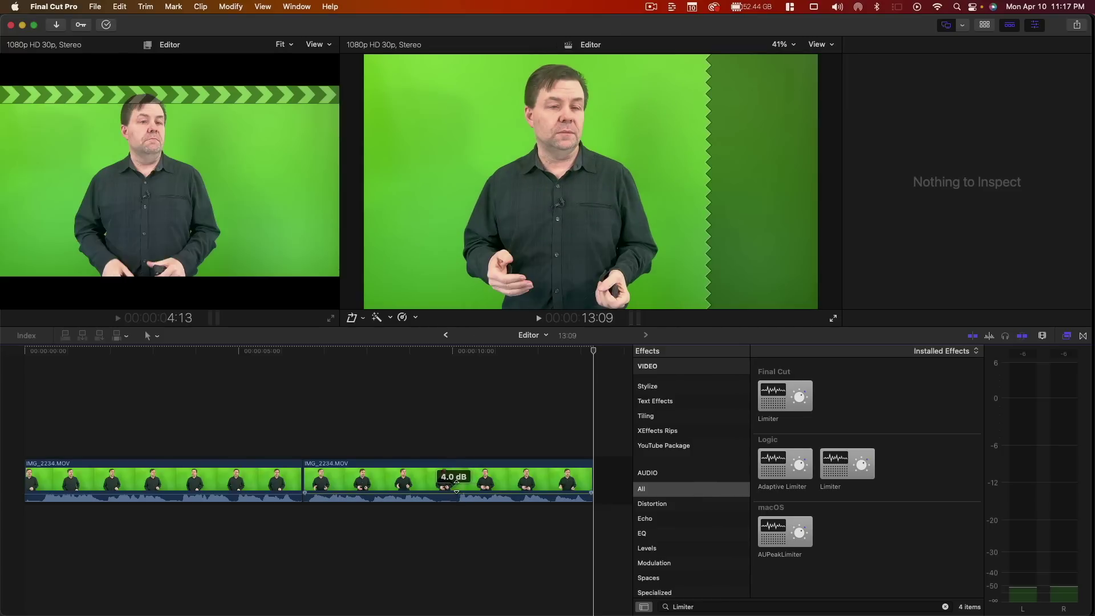
# Set the second clip's volume to 5.0 dB and play it from its start to listen
pyautogui.moveTo(456, 488); pyautogui.dragTo(456, 488)
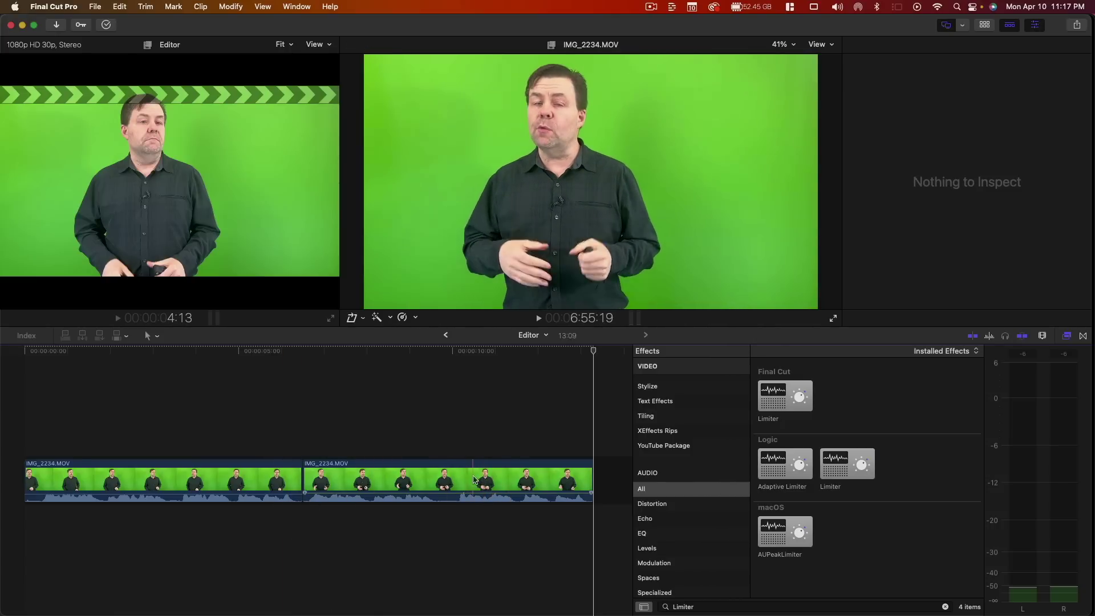
pyautogui.click(306, 352)
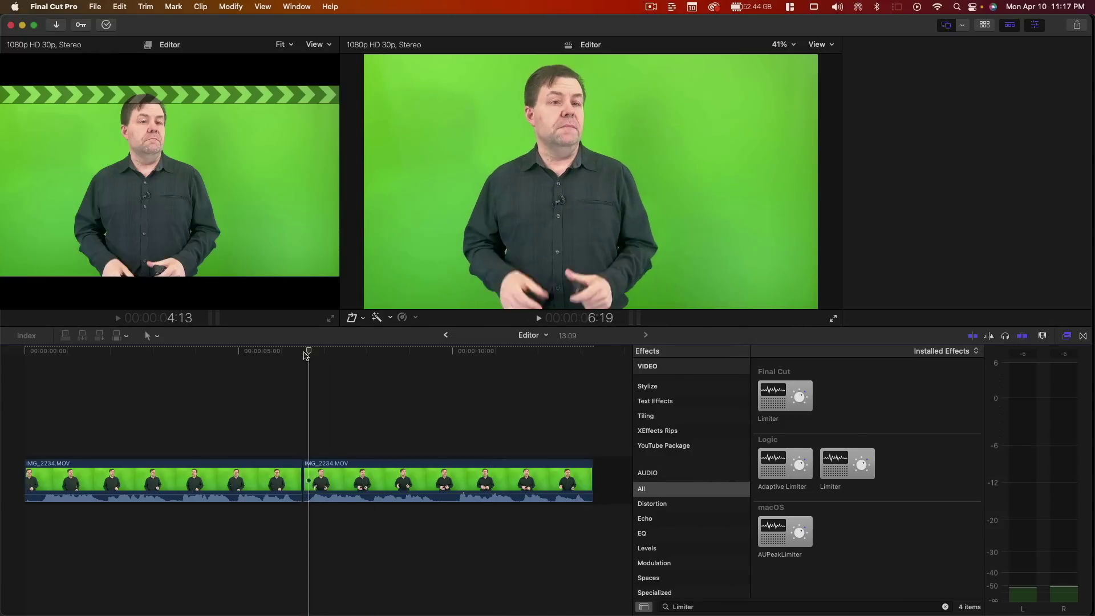
pyautogui.press('Left')
pyautogui.press('Left')
pyautogui.press('Left')
pyautogui.press('Left')
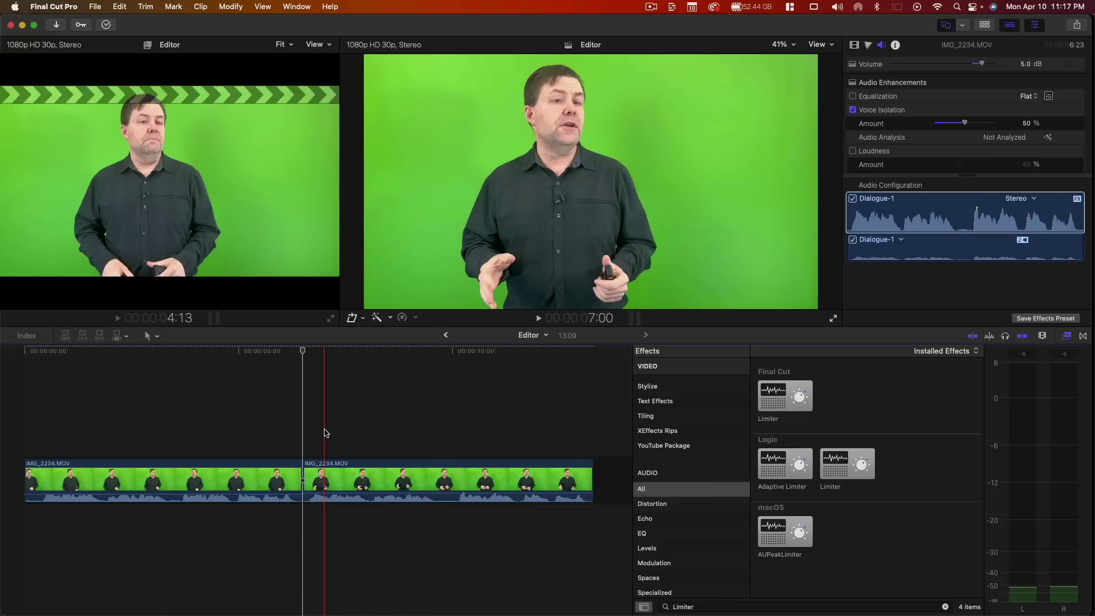
pyautogui.press('l')
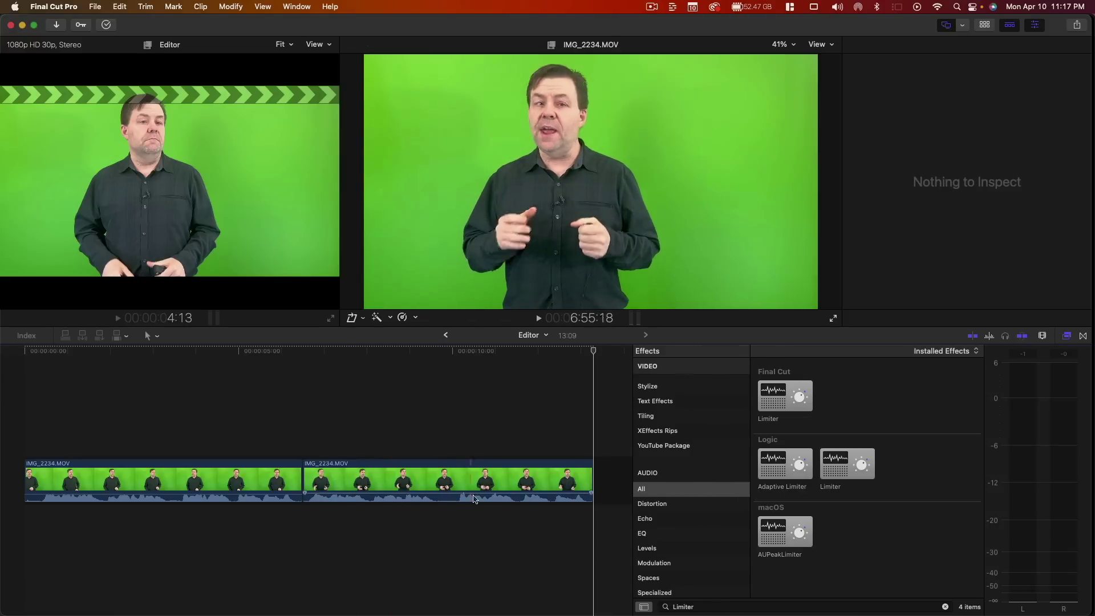
pyautogui.press('z')
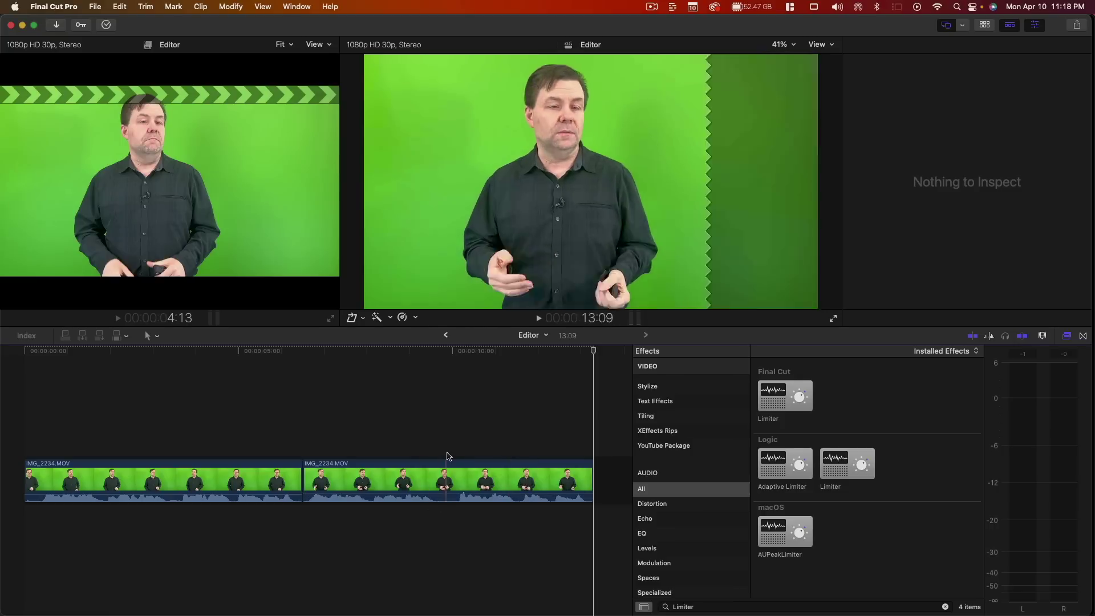
pyautogui.moveTo(431, 415); pyautogui.dragTo(523, 464)
pyautogui.press('a')
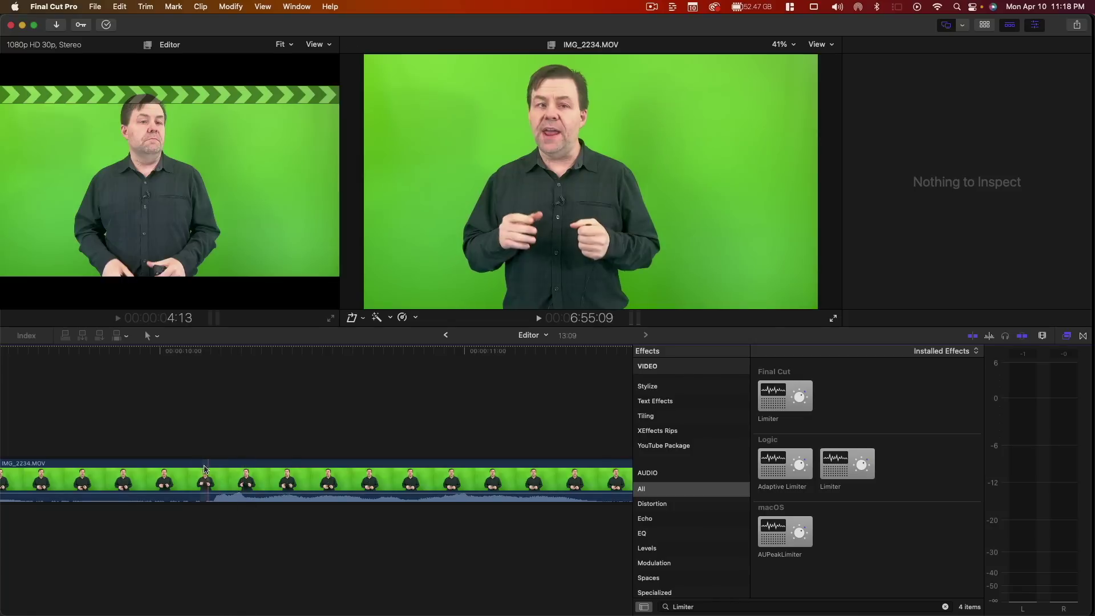
pyautogui.hscroll(2, 185, 447)
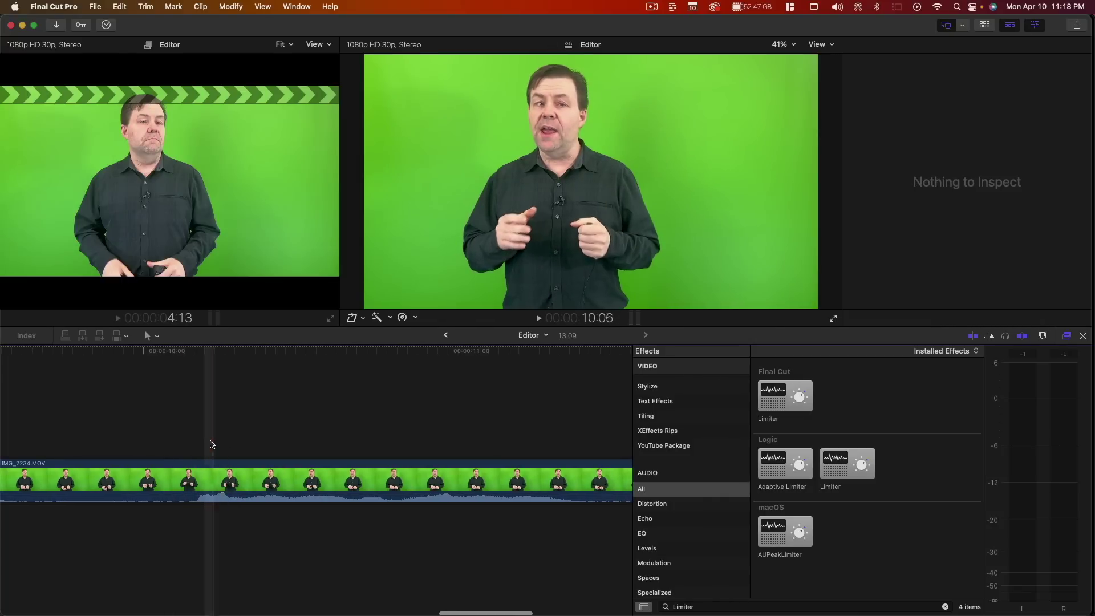
pyautogui.click(255, 453)
pyautogui.hotkey('shift', 'z')
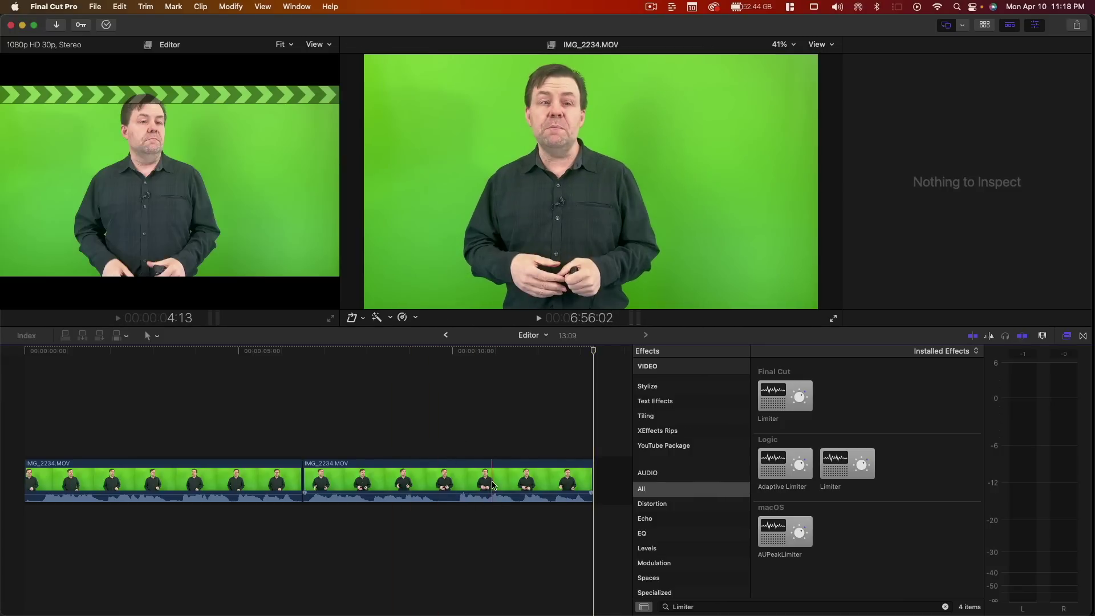
pyautogui.click(322, 507)
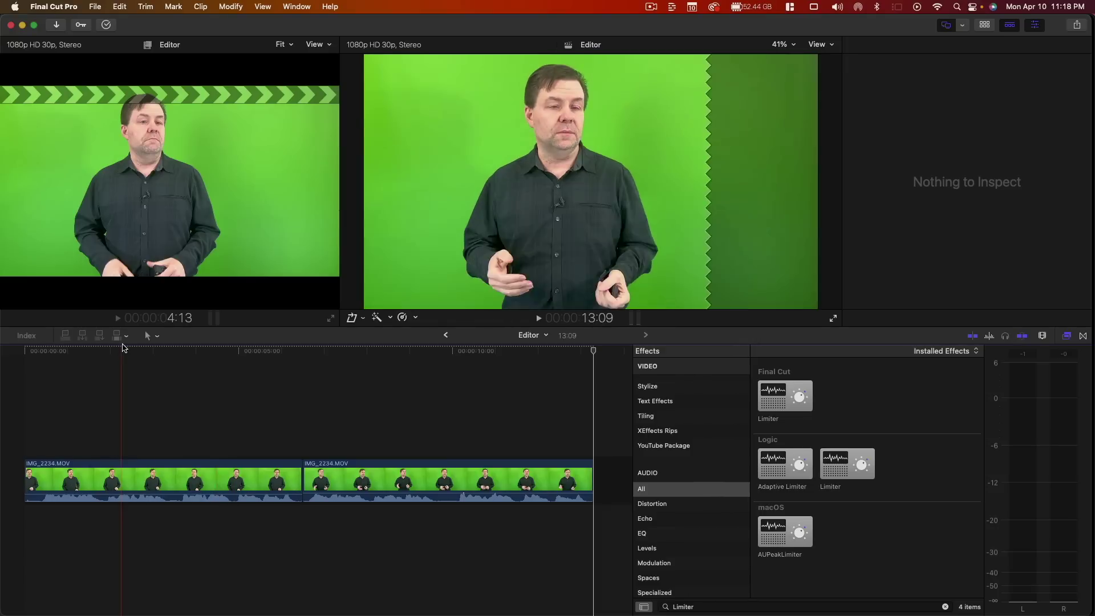
pyautogui.click(123, 349)
pyautogui.press('space')
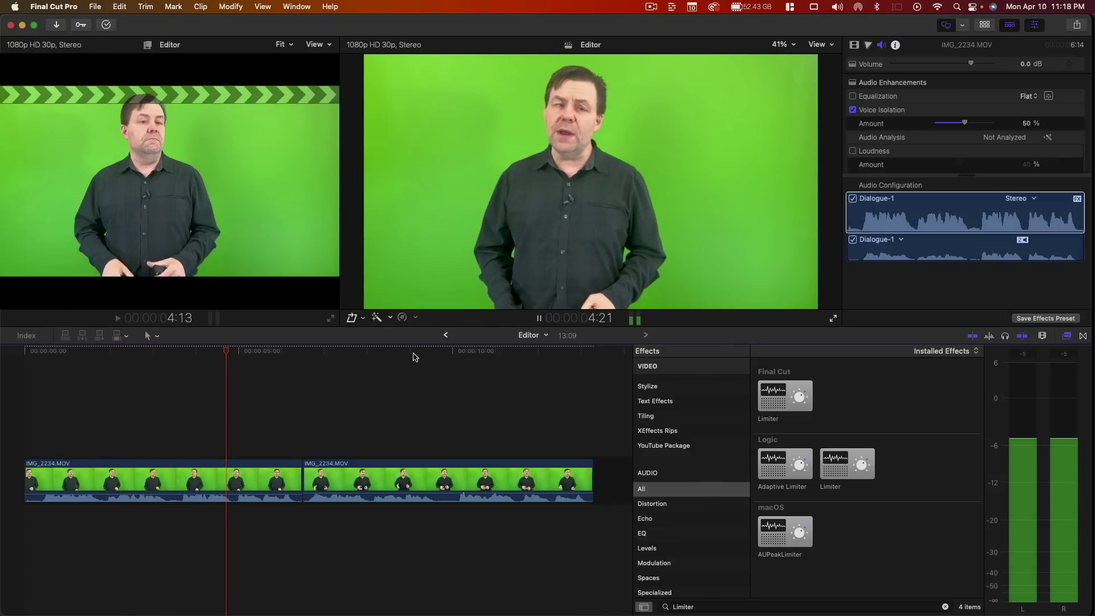
pyautogui.moveTo(328, 350); pyautogui.dragTo(315, 358)
pyautogui.press('space')
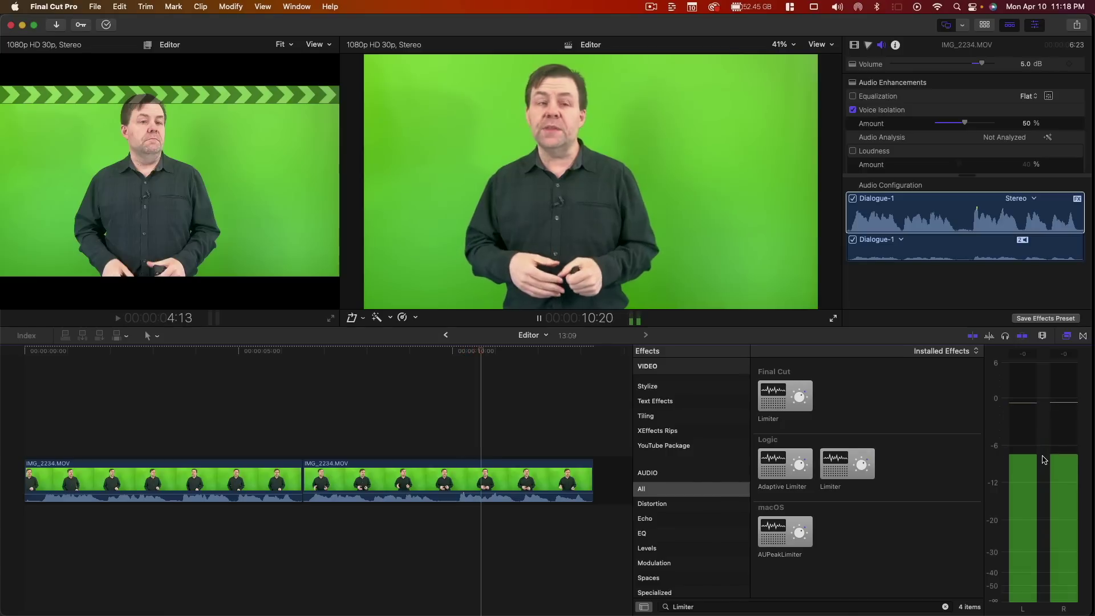
pyautogui.press('space')
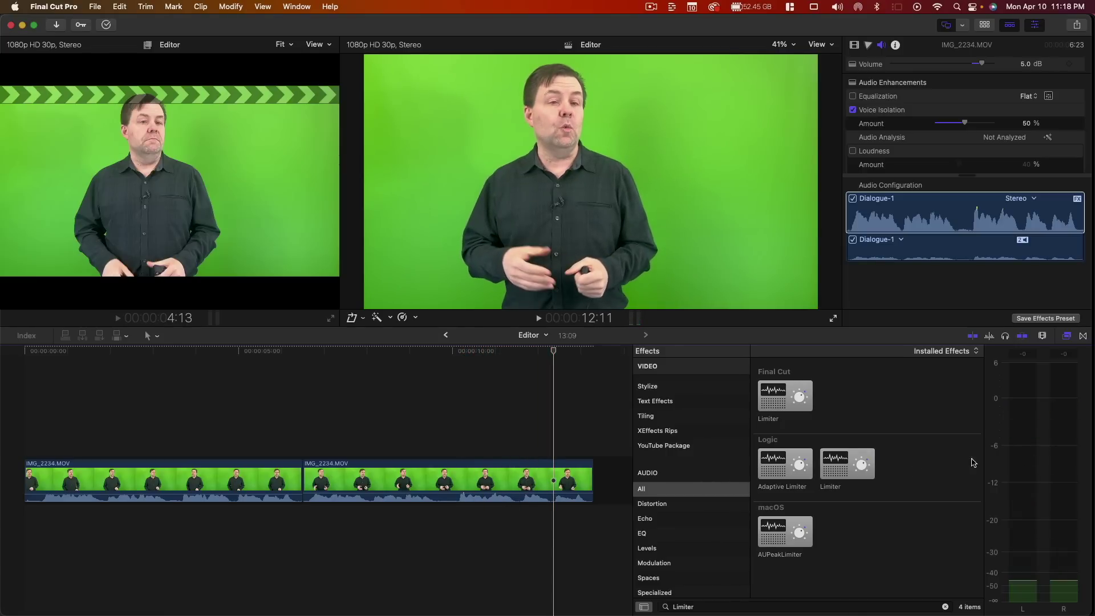